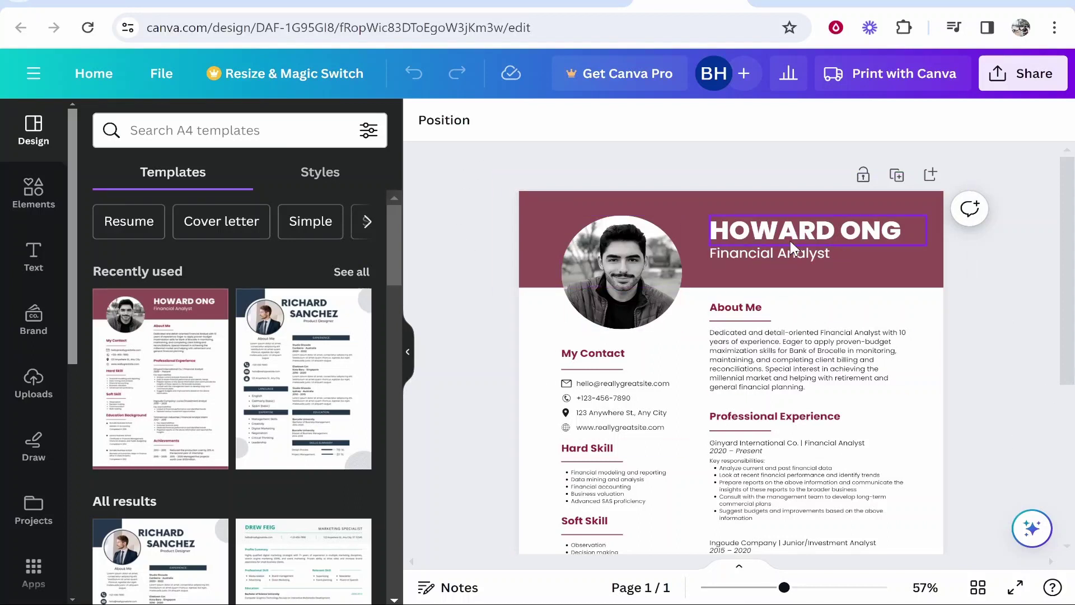
- Scroll the Canva home page to reach the Custom size option for a new design
{"action": "scroll", "coordinate": [792, 247], "scroll_direction": "down", "scroll_amount": 4}
{"action": "scroll", "coordinate": [855, 288], "scroll_direction": "up", "scroll_amount": 4}
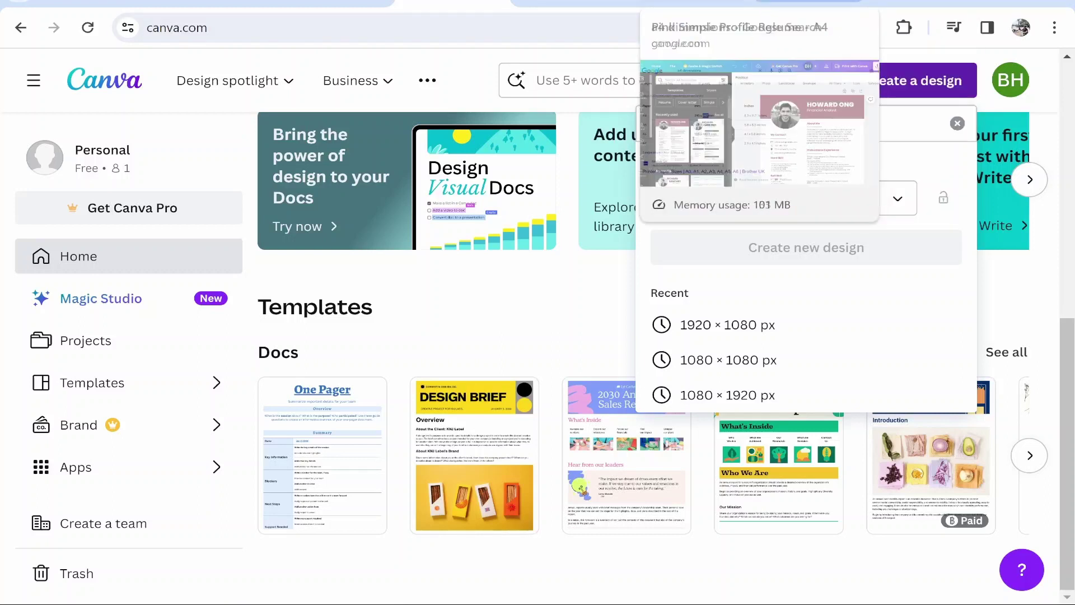
- Look over the resume design, then bring up the Google 'a4 dimensions' search results
{"action": "left_click", "coordinate": [808, 2]}
{"action": "scroll", "coordinate": [692, 257], "scroll_direction": "down", "scroll_amount": 2}
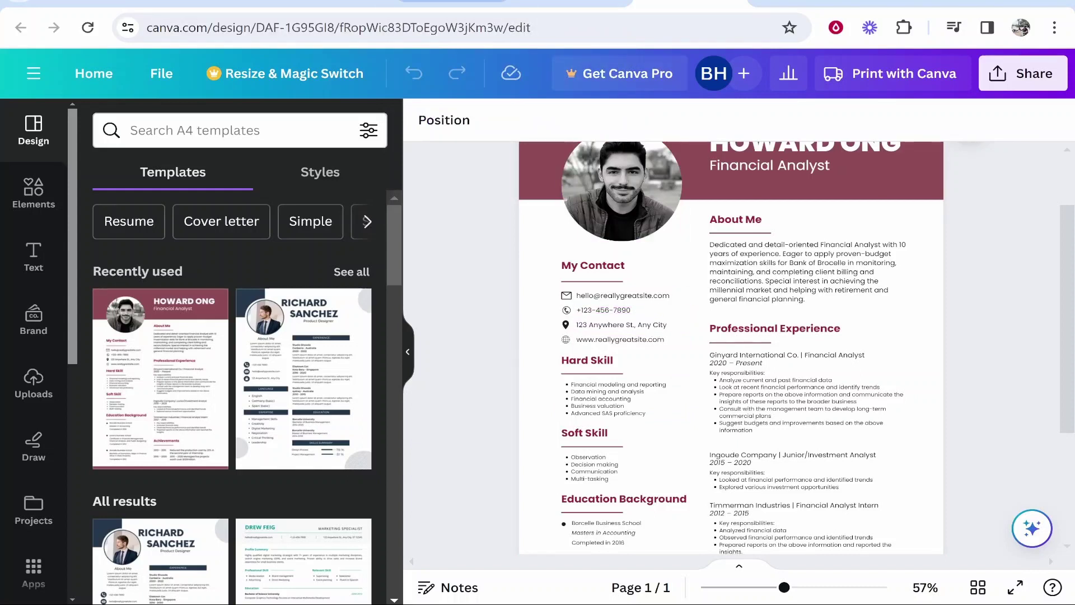
{"action": "left_click", "coordinate": [448, 4]}
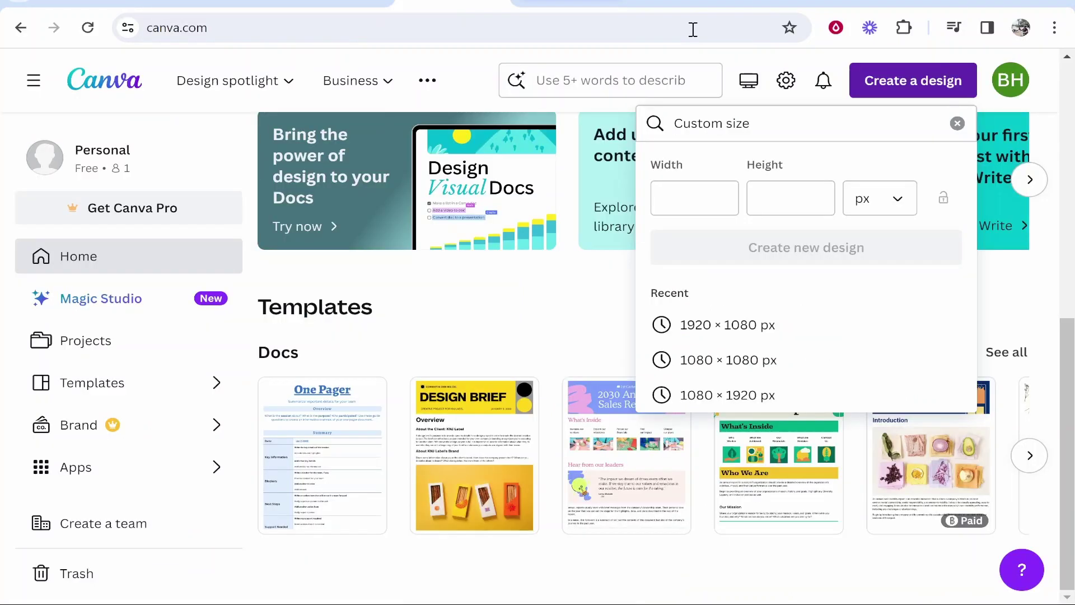
{"action": "left_click", "coordinate": [809, 2]}
- Highlight A4's 210 x 297 mm size in the search results, then return to Canva
{"action": "left_click", "coordinate": [253, 269]}
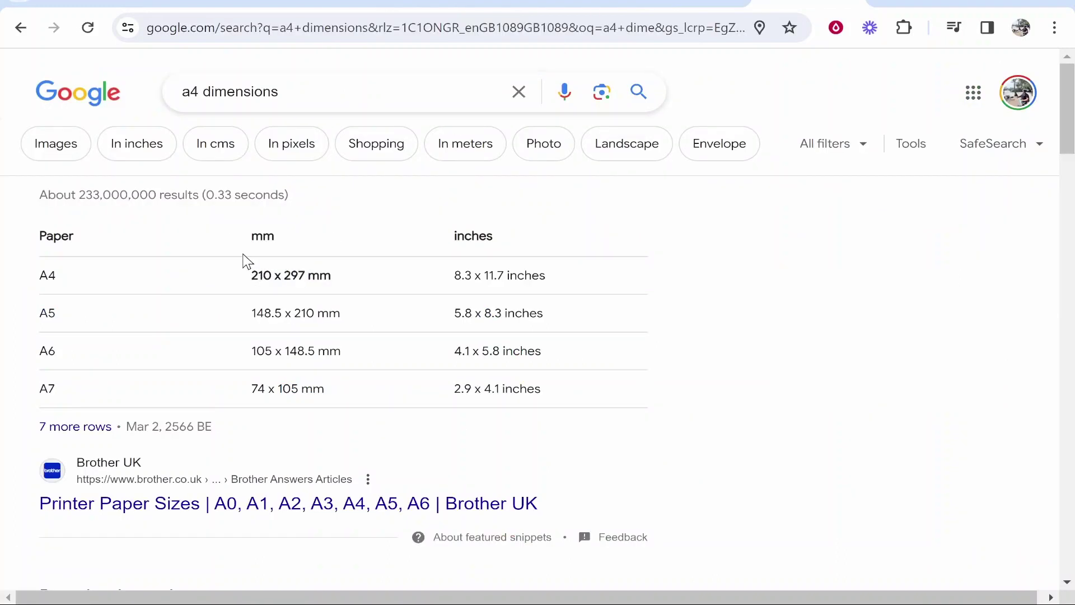
{"action": "double_click", "coordinate": [253, 278]}
{"action": "left_click_drag", "start_coordinate": [278, 278], "coordinate": [304, 282]}
{"action": "left_click", "coordinate": [306, 280]}
{"action": "left_click_drag", "start_coordinate": [304, 271], "coordinate": [251, 280]}
{"action": "left_click", "coordinate": [315, 277]}
{"action": "left_click", "coordinate": [451, 3]}
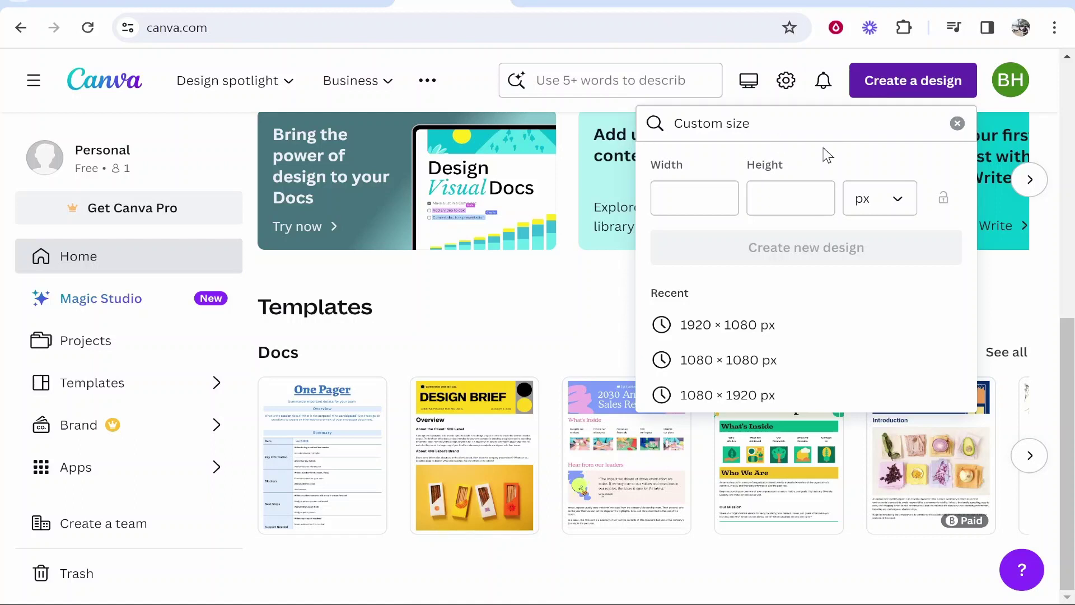
- Switch the custom size units to millimetres and enter width 297 and a height toward 210
{"action": "left_click", "coordinate": [672, 206]}
{"action": "key", "text": "Tab"}
{"action": "type", "text": "0"}
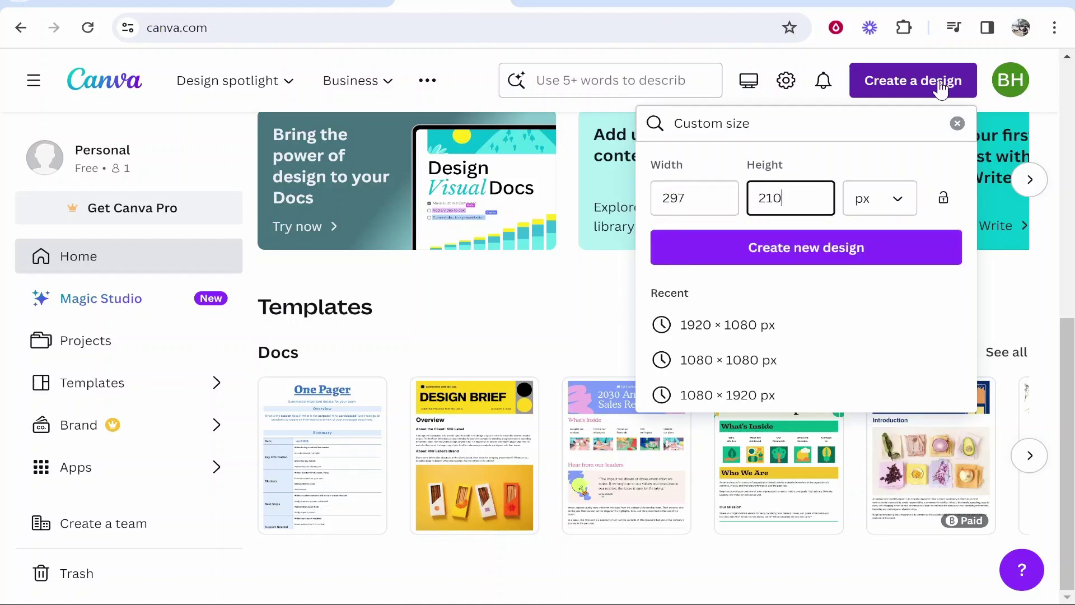
{"action": "left_click", "coordinate": [862, 209]}
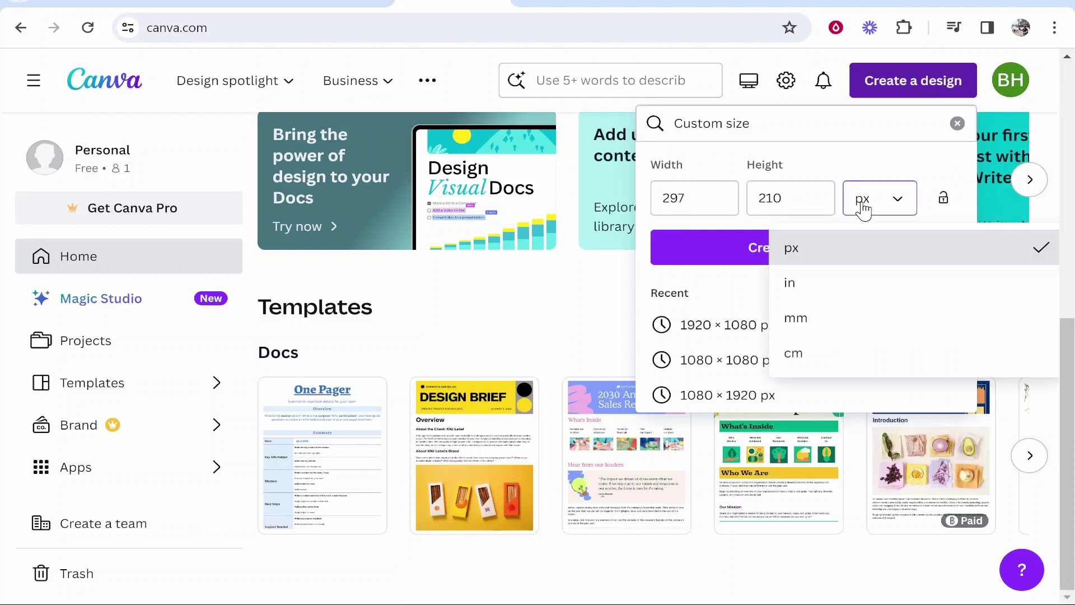
{"action": "left_click", "coordinate": [793, 317]}
{"action": "triple_click", "coordinate": [710, 200]}
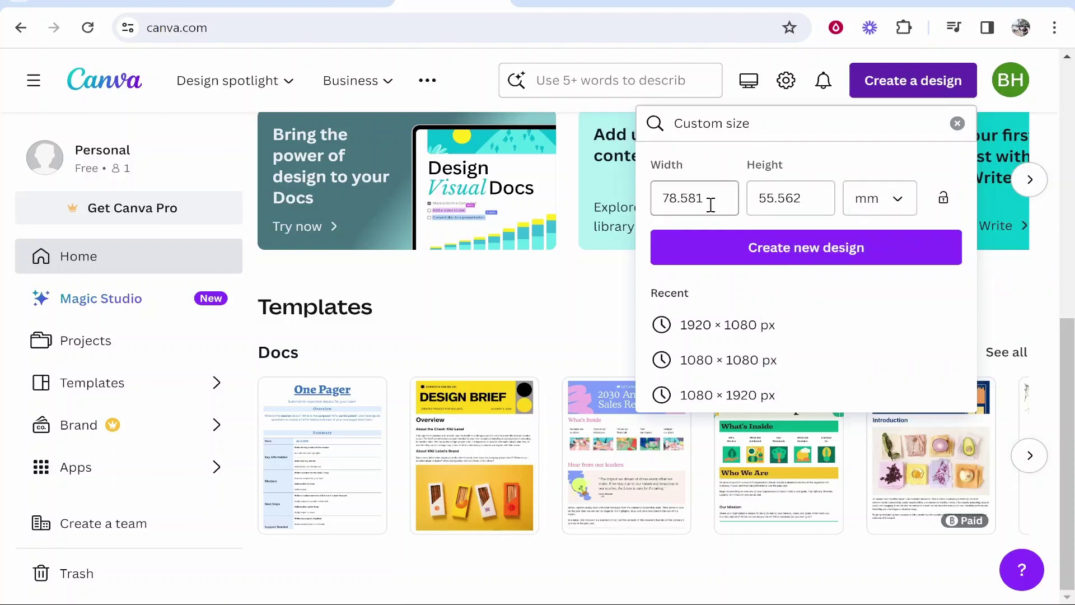
{"action": "type", "text": "297"}
{"action": "key", "text": "Tab"}
{"action": "type", "text": "1"}
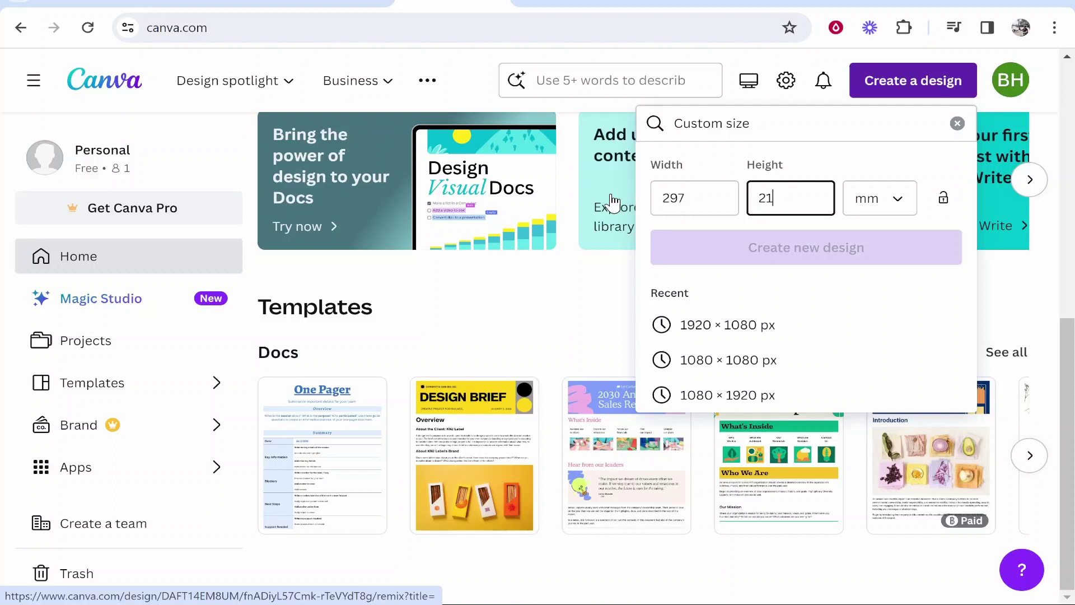
{"action": "type", "text": "20"}
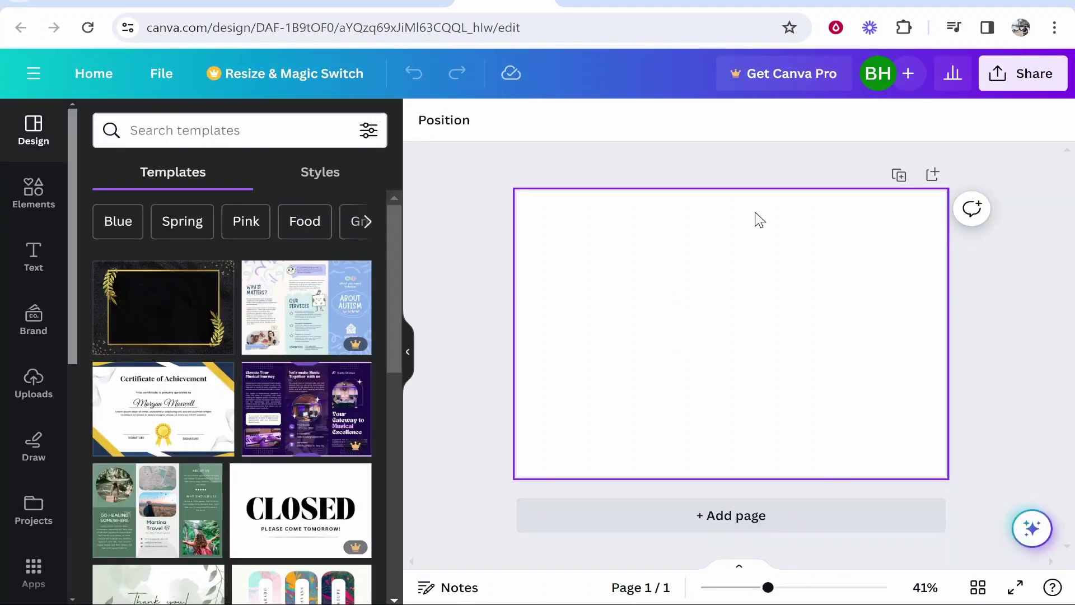
- Marquee-select every element of the portrait resume and copy them
{"action": "scroll", "coordinate": [676, 214], "scroll_direction": "up", "scroll_amount": 3}
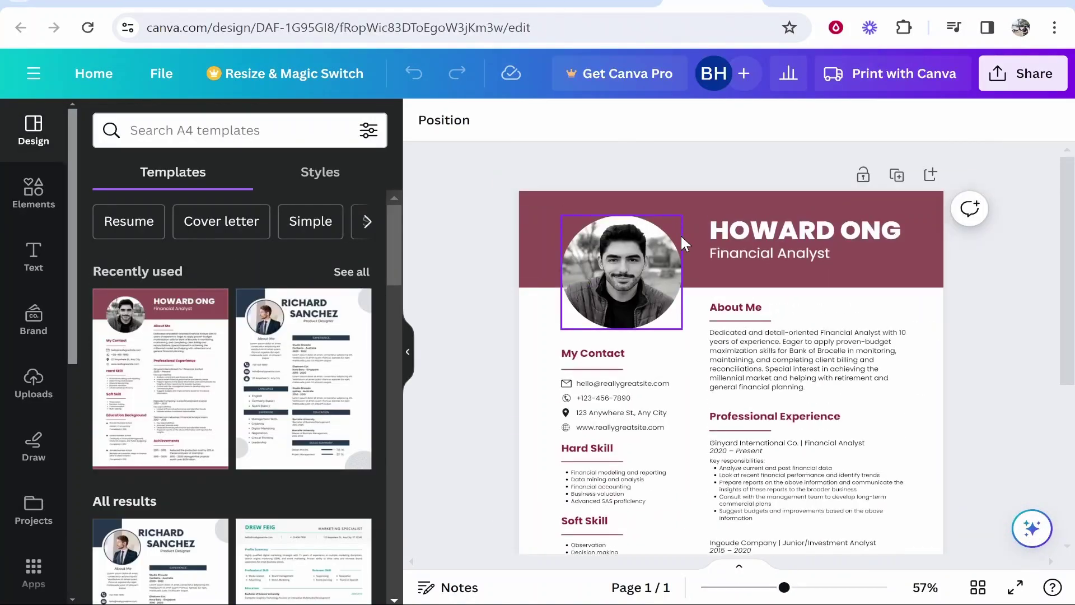
{"action": "mouse_move", "coordinate": [455, 163]}
{"action": "left_mouse_down"}
{"action": "mouse_move", "coordinate": [1008, 375]}
{"action": "mouse_move", "coordinate": [978, 487]}
{"action": "left_mouse_up"}
{"action": "scroll", "coordinate": [1008, 375], "scroll_direction": "down", "scroll_amount": 5}
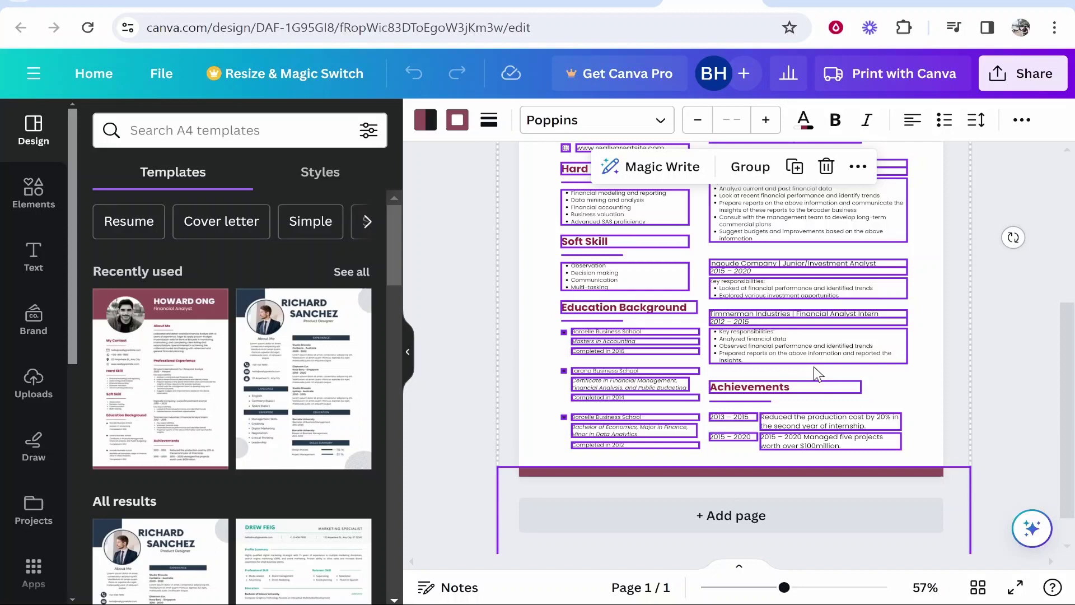
{"action": "scroll", "coordinate": [779, 363], "scroll_direction": "up", "scroll_amount": 3}
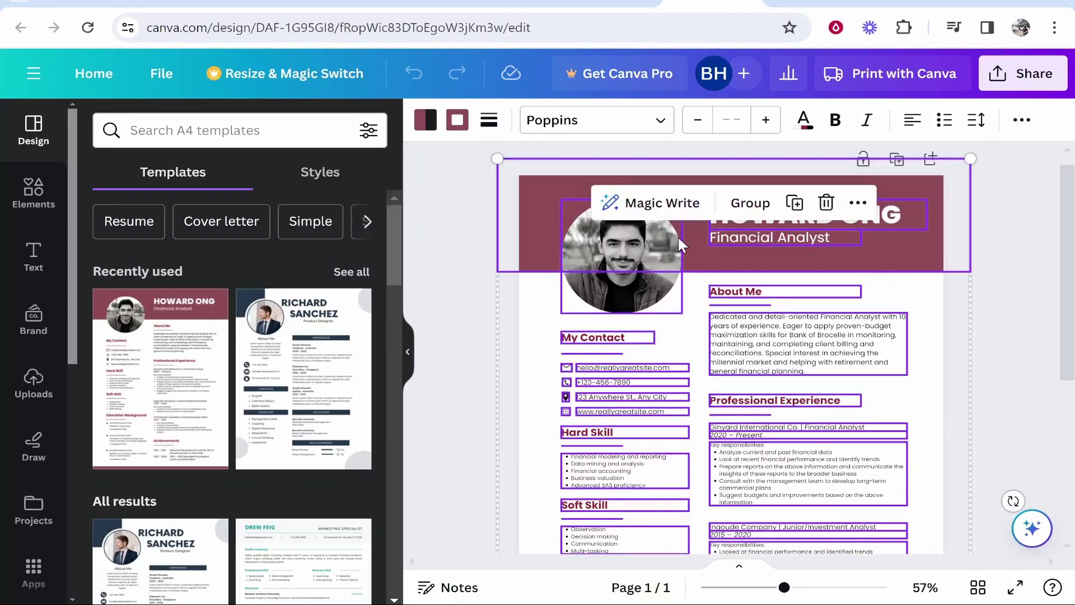
{"action": "scroll", "coordinate": [704, 295], "scroll_direction": "down", "scroll_amount": 2}
{"action": "scroll", "coordinate": [703, 296], "scroll_direction": "up", "scroll_amount": 3}
{"action": "right_click", "coordinate": [778, 291]}
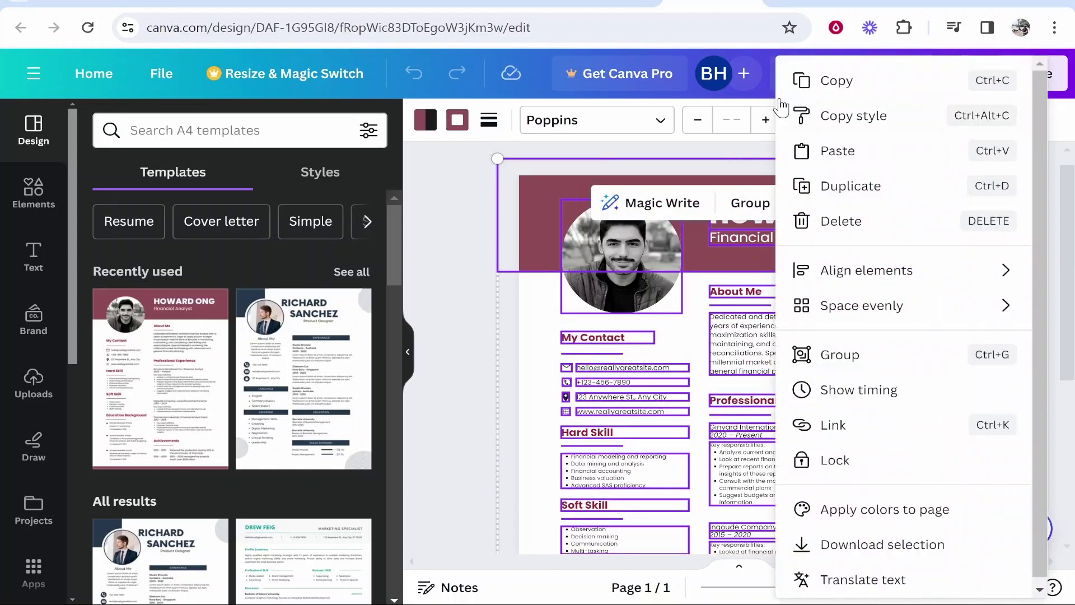
{"action": "left_click", "coordinate": [891, 90]}
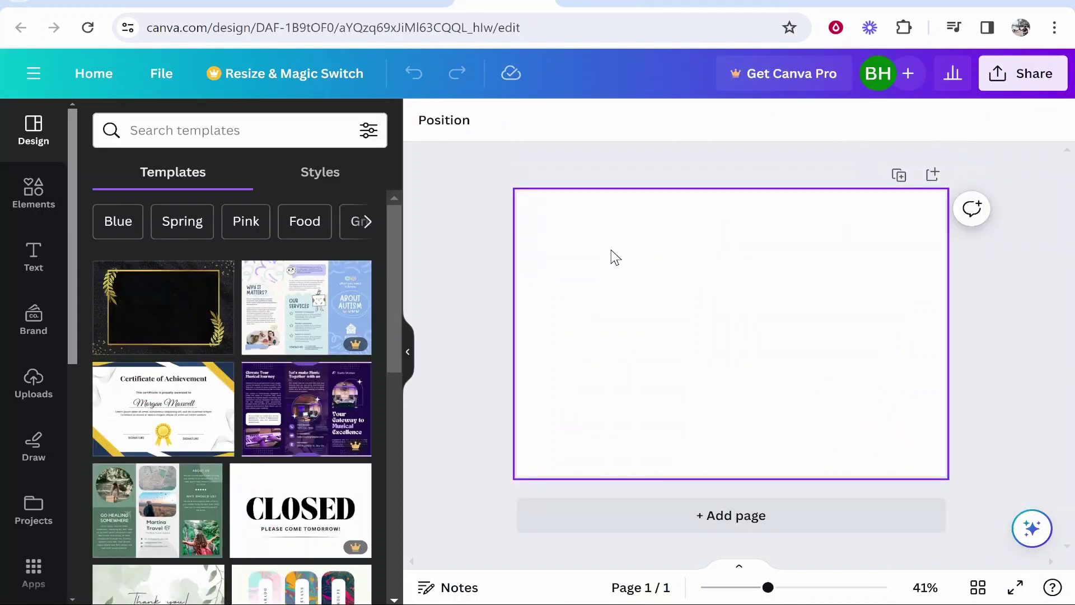
- Paste the copied resume onto the blank landscape page
{"action": "right_click", "coordinate": [611, 250]}
{"action": "left_click", "coordinate": [666, 311]}
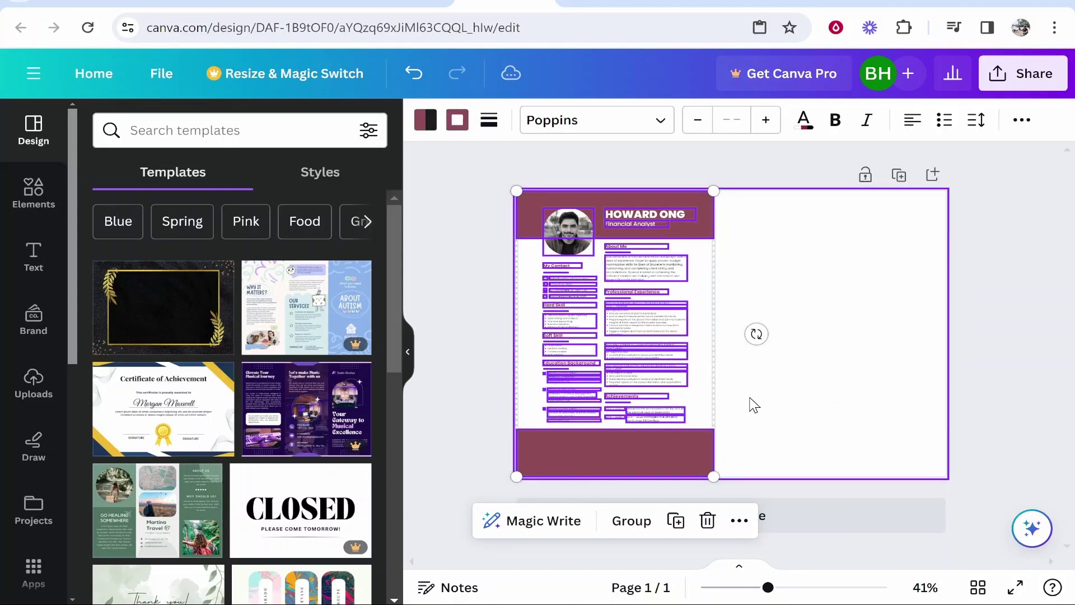
{"action": "left_click", "coordinate": [754, 404]}
{"action": "left_click", "coordinate": [705, 207]}
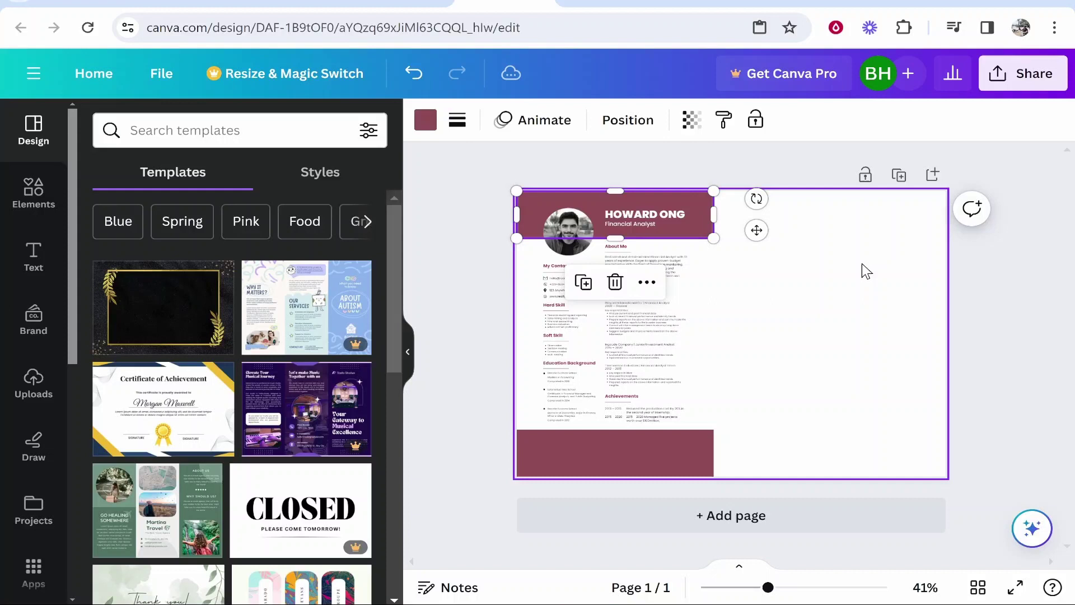
{"action": "left_click", "coordinate": [840, 263]}
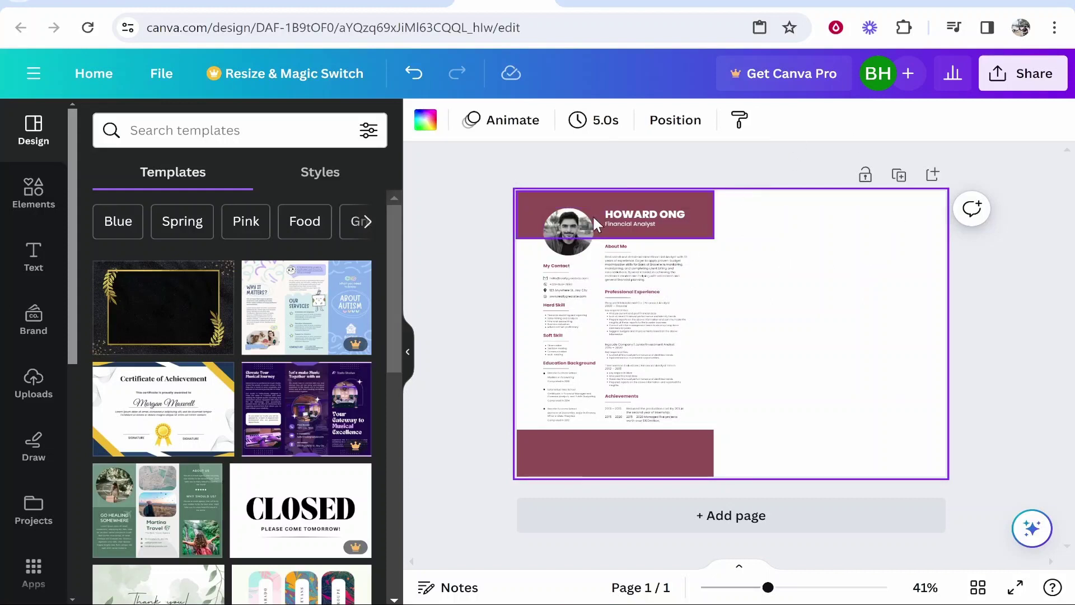
{"action": "left_click", "coordinate": [564, 229]}
{"action": "left_click", "coordinate": [664, 212]}
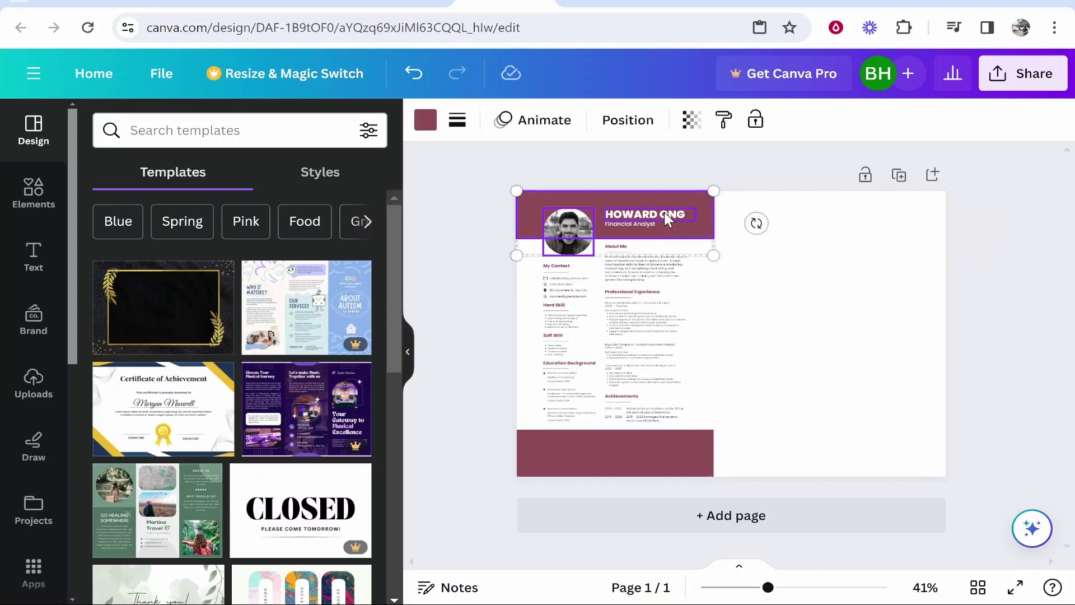
{"action": "left_click", "coordinate": [639, 224], "text": "shift"}
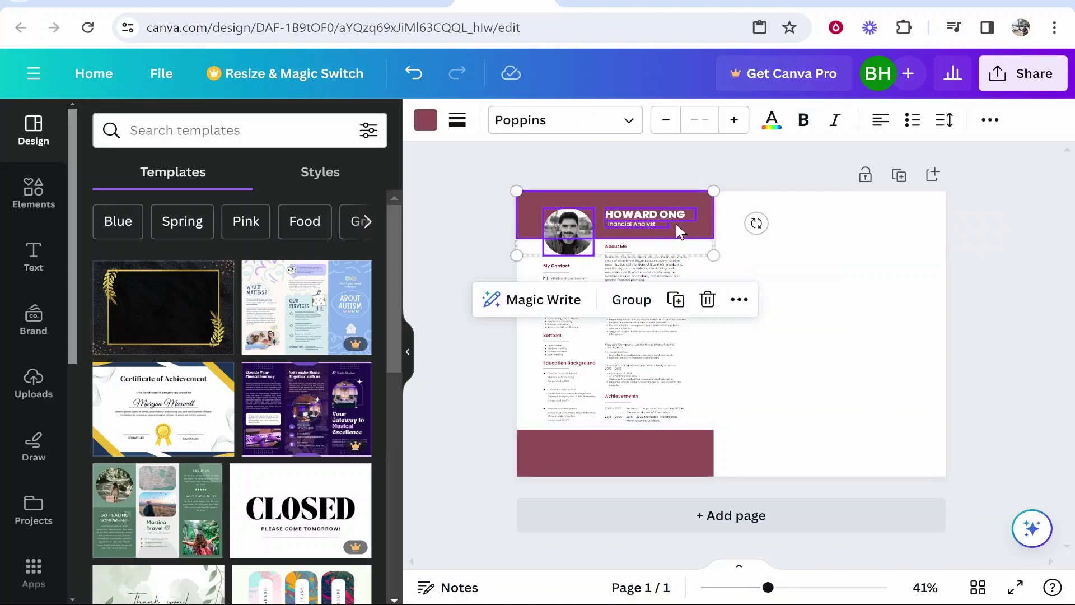
{"action": "mouse_move", "coordinate": [714, 255]}
{"action": "left_mouse_down"}
{"action": "mouse_move", "coordinate": [851, 273]}
{"action": "mouse_move", "coordinate": [716, 244]}
{"action": "left_mouse_up"}
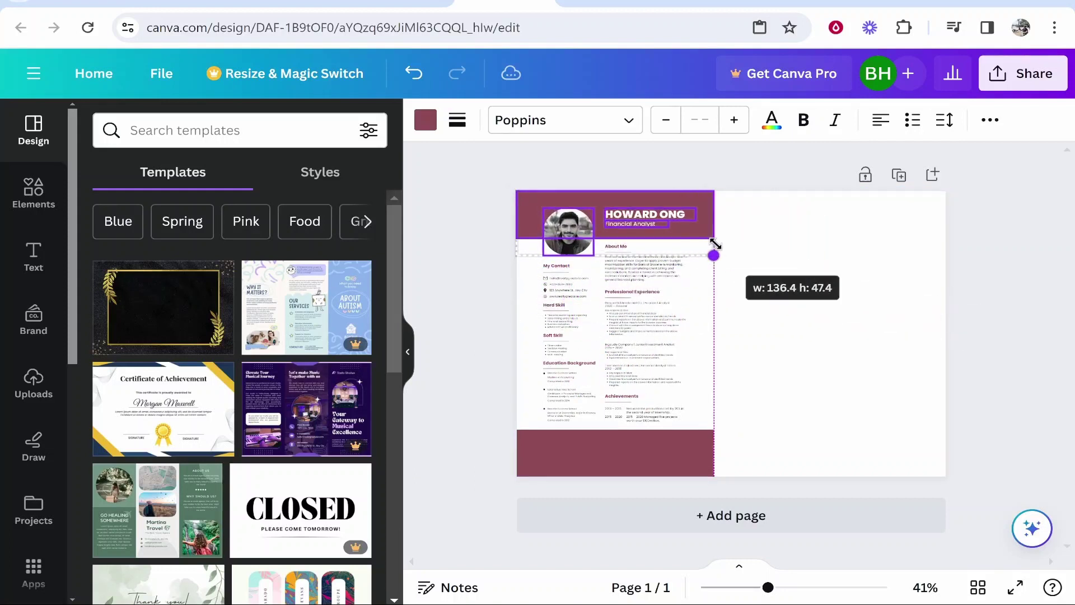
{"action": "mouse_move", "coordinate": [640, 209]}
{"action": "left_mouse_down"}
{"action": "mouse_move", "coordinate": [761, 208]}
{"action": "mouse_move", "coordinate": [640, 210]}
{"action": "left_mouse_up"}
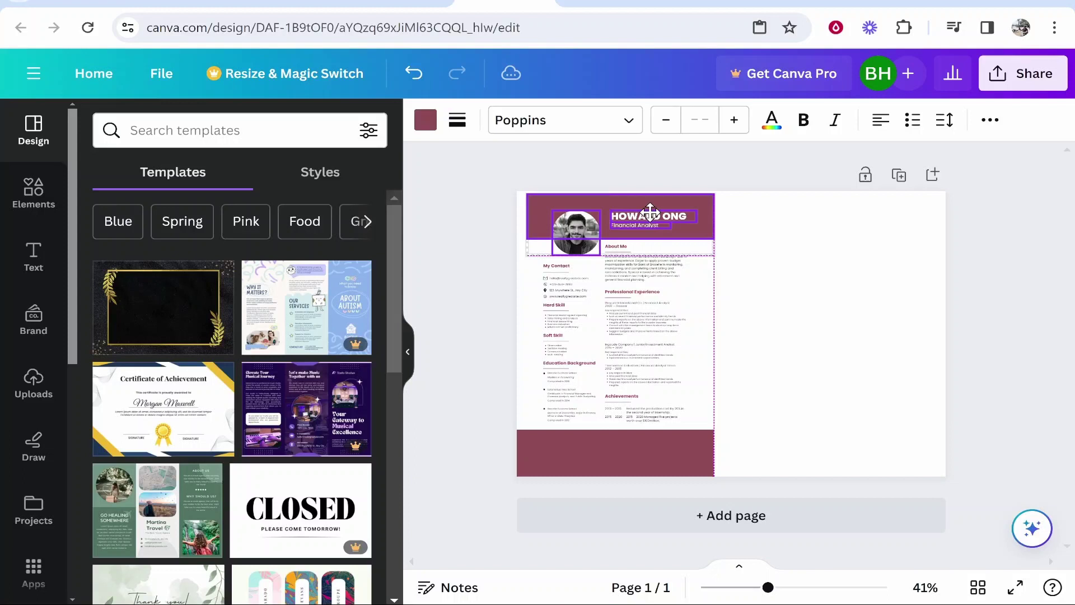
- Place My Contact at top middle and About Me at top right, widened to the edge
{"action": "left_click", "coordinate": [737, 269]}
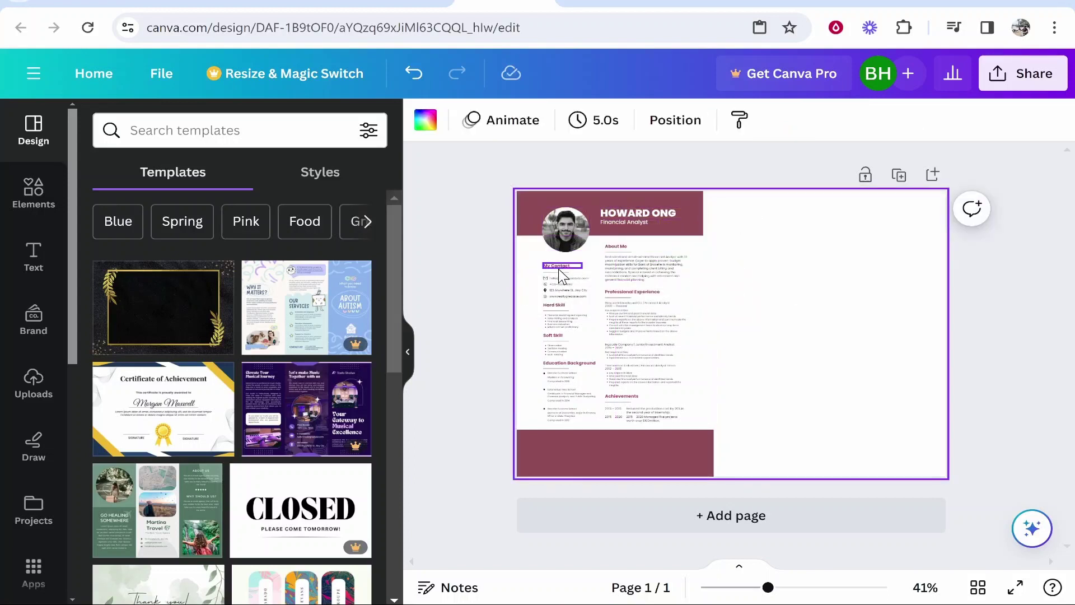
{"action": "left_click", "coordinate": [532, 260]}
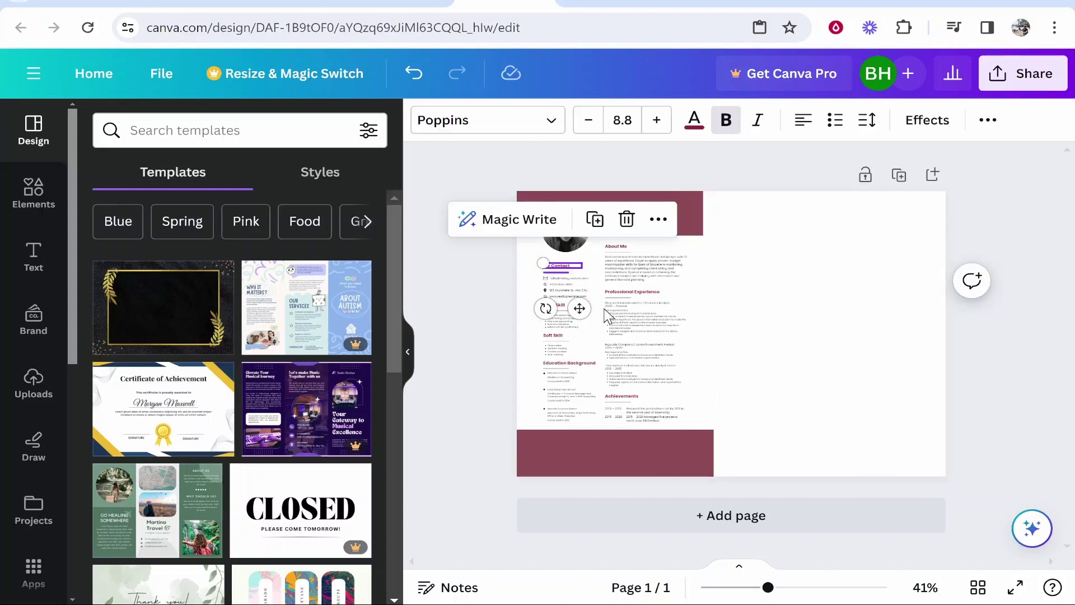
{"action": "left_click", "coordinate": [528, 251]}
{"action": "mouse_move", "coordinate": [510, 255]}
{"action": "left_mouse_down"}
{"action": "mouse_move", "coordinate": [596, 297]}
{"action": "mouse_move", "coordinate": [753, 223]}
{"action": "mouse_move", "coordinate": [741, 221]}
{"action": "mouse_move", "coordinate": [822, 255]}
{"action": "mouse_move", "coordinate": [759, 223]}
{"action": "left_mouse_up"}
{"action": "left_click_drag", "start_coordinate": [721, 298], "coordinate": [622, 261]}
{"action": "left_click", "coordinate": [726, 304]}
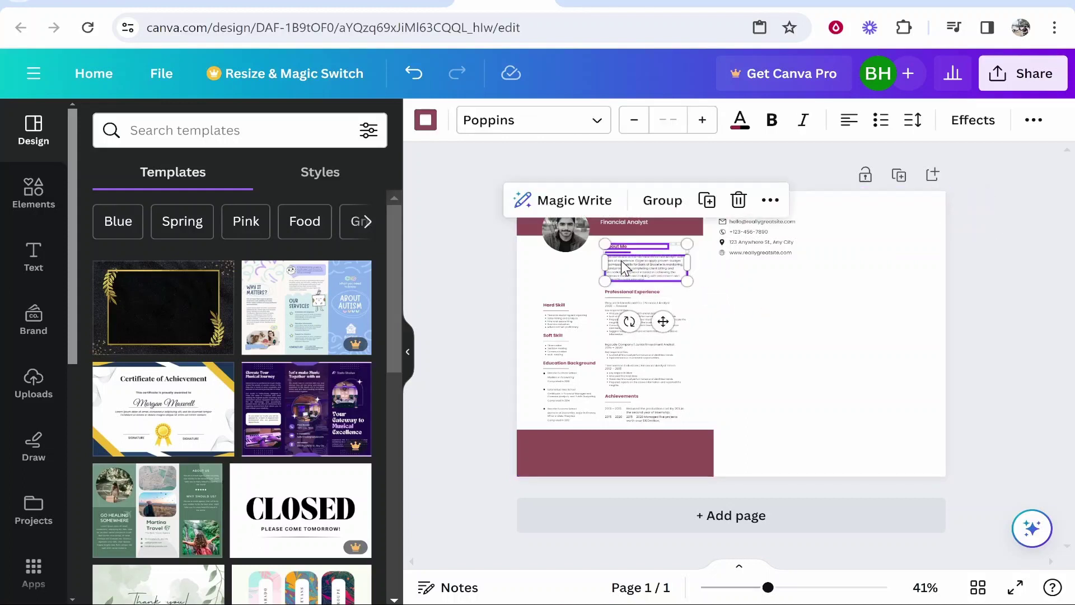
{"action": "left_click_drag", "start_coordinate": [681, 283], "coordinate": [861, 228]}
{"action": "left_click_drag", "start_coordinate": [934, 256], "coordinate": [946, 258]}
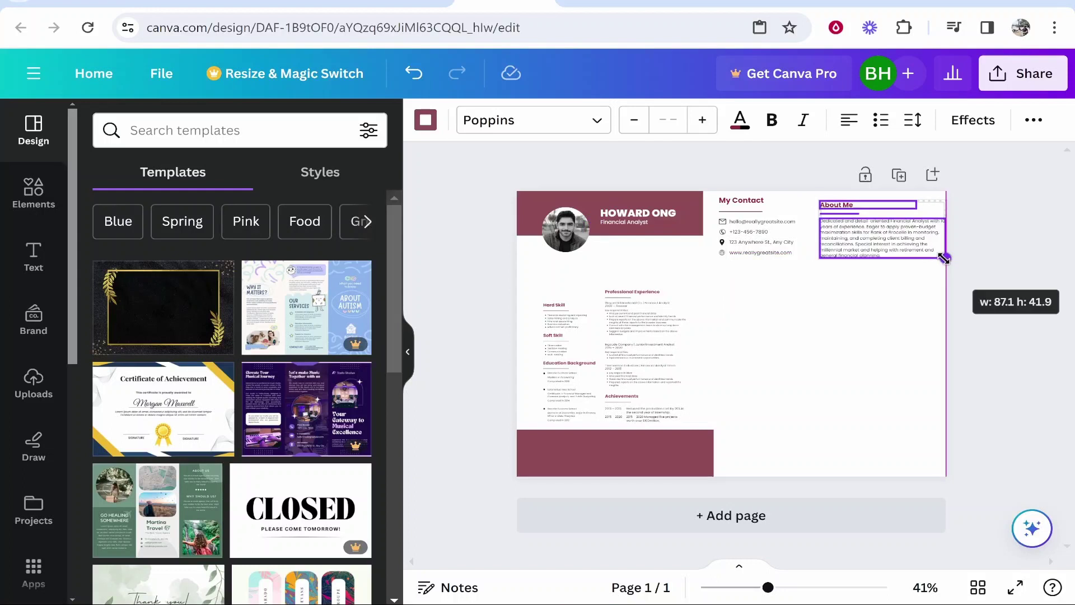
- Lift Professional Experience under the header and shift the maroon footer bar right
{"action": "mouse_move", "coordinate": [532, 283]}
{"action": "left_mouse_down"}
{"action": "mouse_move", "coordinate": [722, 339]}
{"action": "mouse_move", "coordinate": [605, 284]}
{"action": "left_mouse_up"}
{"action": "left_click", "coordinate": [724, 340]}
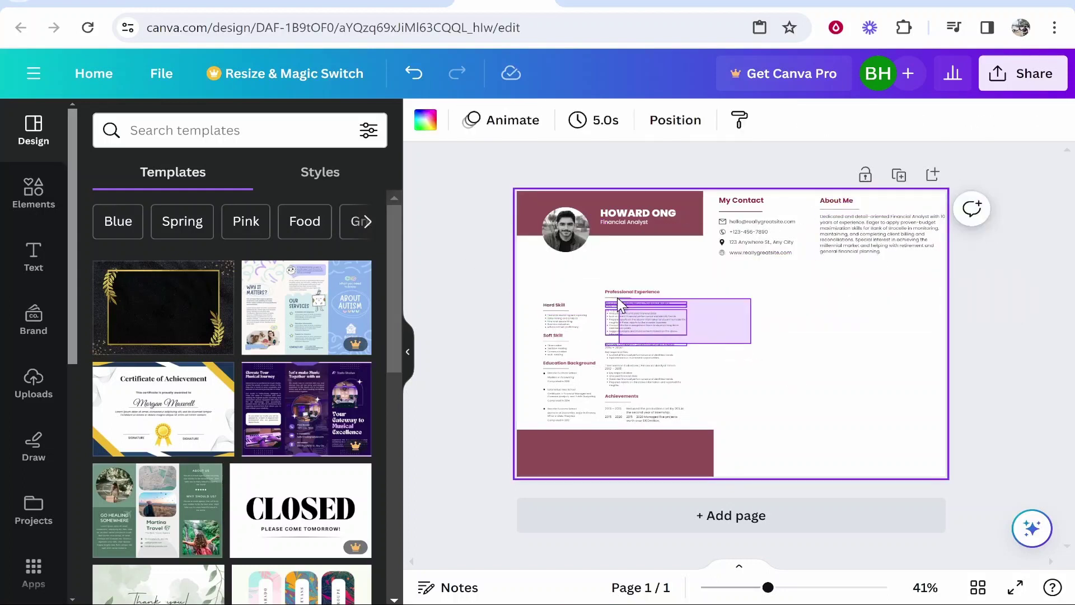
{"action": "left_click", "coordinate": [720, 332]}
{"action": "left_click_drag", "start_coordinate": [756, 352], "coordinate": [618, 281]}
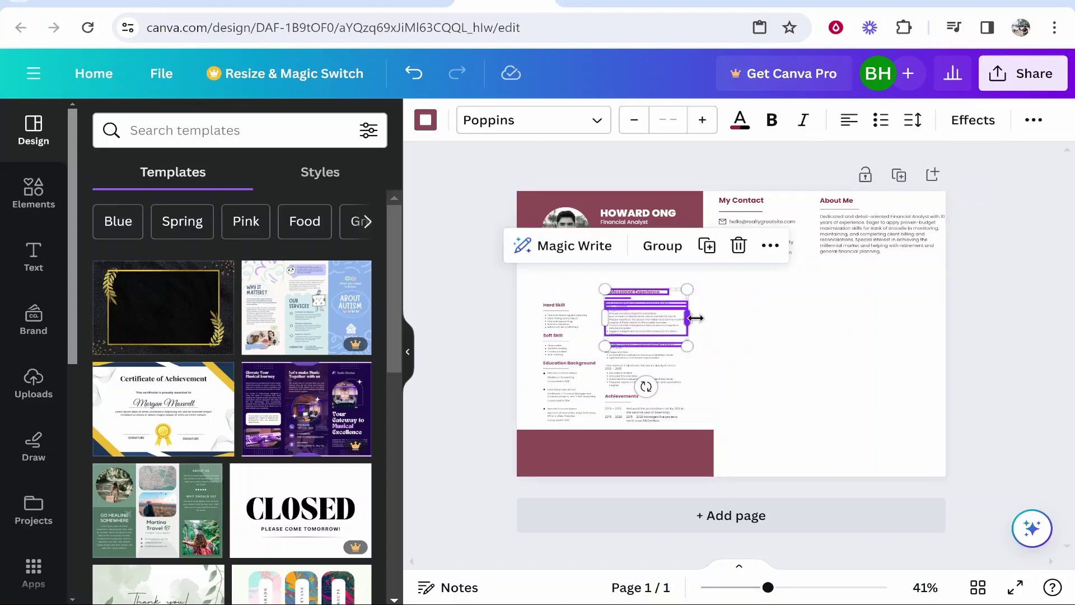
{"action": "left_click", "coordinate": [718, 325]}
{"action": "mouse_move", "coordinate": [728, 345]}
{"action": "left_mouse_down"}
{"action": "mouse_move", "coordinate": [609, 277]}
{"action": "mouse_move", "coordinate": [615, 266]}
{"action": "left_mouse_up"}
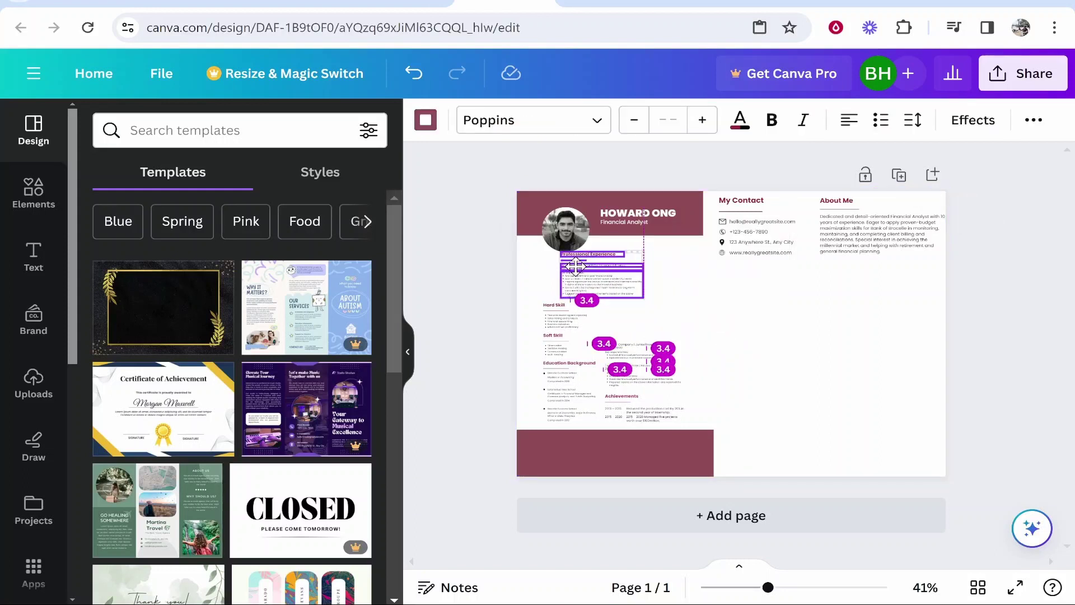
{"action": "left_click_drag", "start_coordinate": [616, 452], "coordinate": [888, 451]}
- Move the Soft Skill block beneath My Contact
{"action": "left_click", "coordinate": [845, 329]}
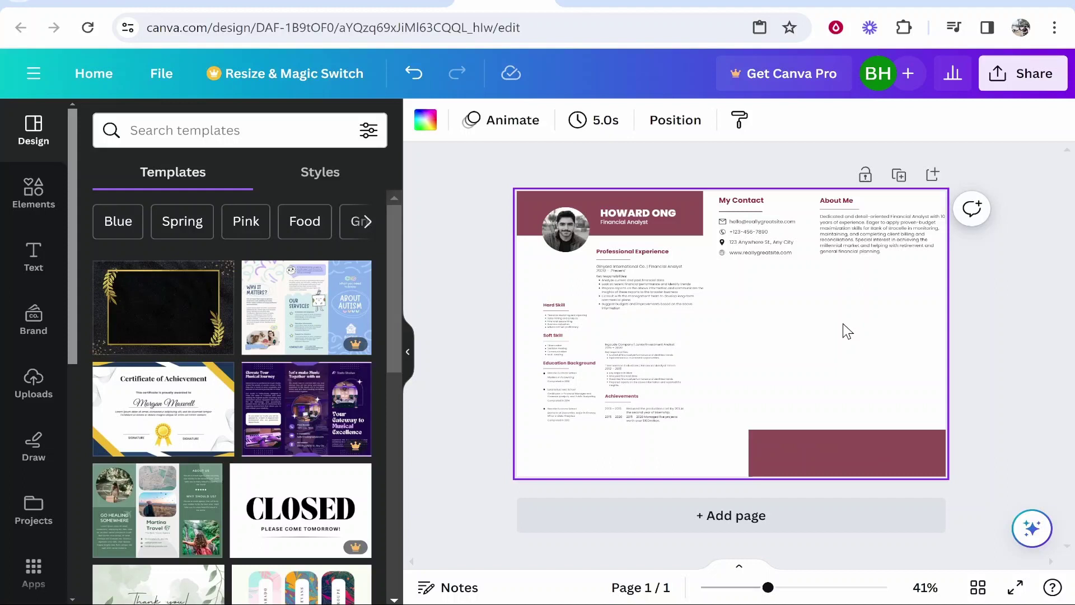
{"action": "mouse_move", "coordinate": [574, 359]}
{"action": "left_mouse_down"}
{"action": "mouse_move", "coordinate": [597, 364]}
{"action": "mouse_move", "coordinate": [755, 286]}
{"action": "left_mouse_up"}
{"action": "left_click", "coordinate": [797, 368]}
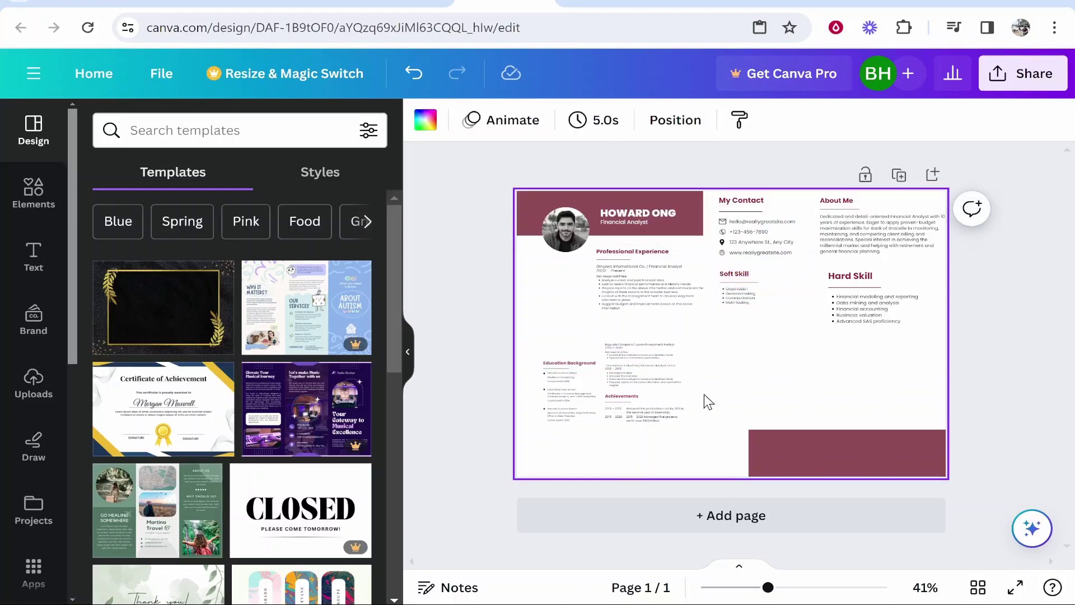
- Widen the two Professional Experience text boxes
{"action": "left_click_drag", "start_coordinate": [704, 394], "coordinate": [593, 336]}
{"action": "left_click_drag", "start_coordinate": [696, 375], "coordinate": [696, 370]}
{"action": "left_click", "coordinate": [732, 364]}
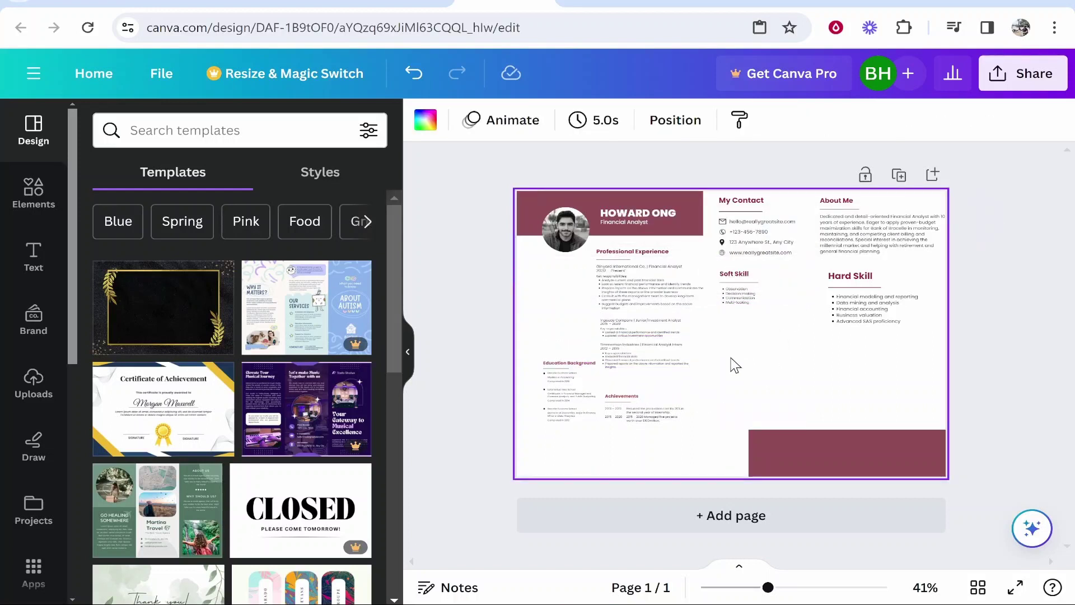
{"action": "left_click", "coordinate": [655, 283]}
{"action": "double_click", "coordinate": [646, 307]}
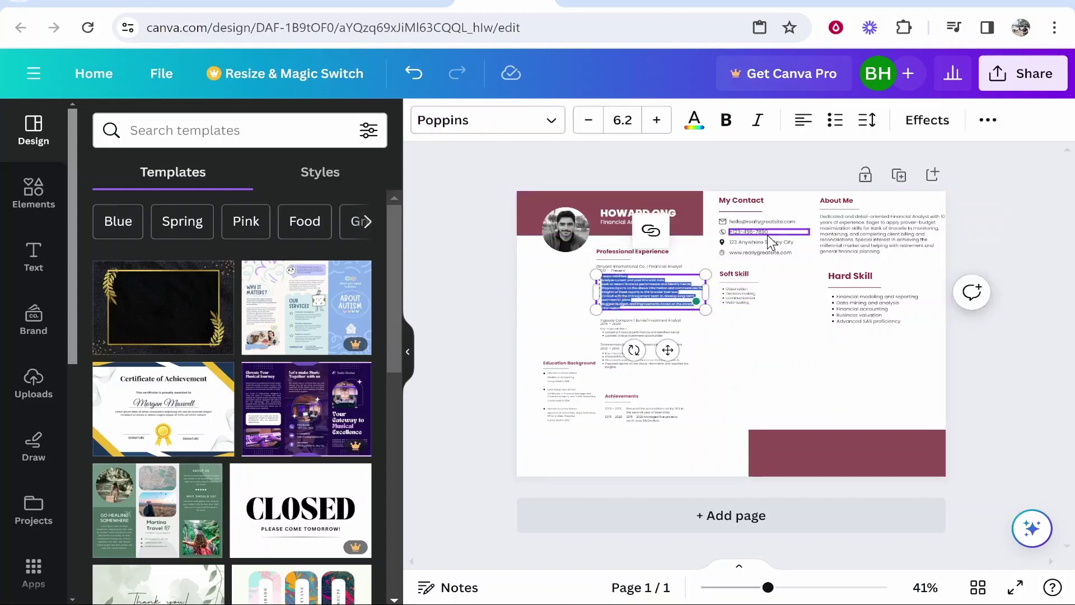
{"action": "left_click", "coordinate": [736, 238]}
- Shift the Education Background block to the right side
{"action": "left_click", "coordinate": [768, 365]}
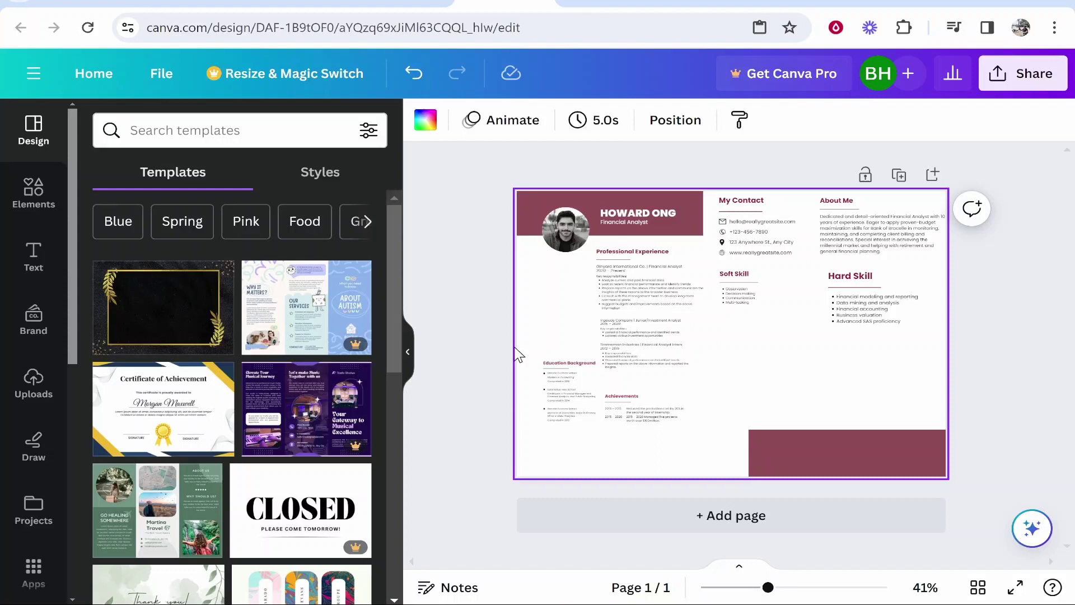
{"action": "mouse_move", "coordinate": [516, 344]}
{"action": "left_mouse_down"}
{"action": "mouse_move", "coordinate": [602, 400]}
{"action": "mouse_move", "coordinate": [818, 338]}
{"action": "mouse_move", "coordinate": [773, 361]}
{"action": "mouse_move", "coordinate": [897, 410]}
{"action": "left_mouse_up"}
{"action": "left_click_drag", "start_coordinate": [836, 377], "coordinate": [865, 369]}
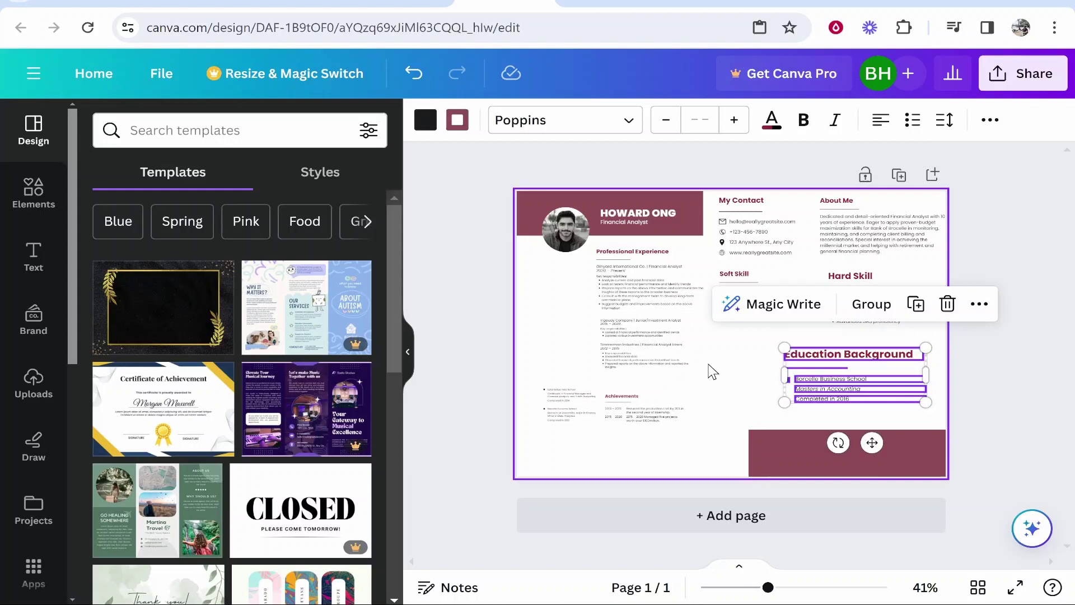
- Compare the landscape layout against the original portrait resume
{"action": "left_click", "coordinate": [914, 263]}
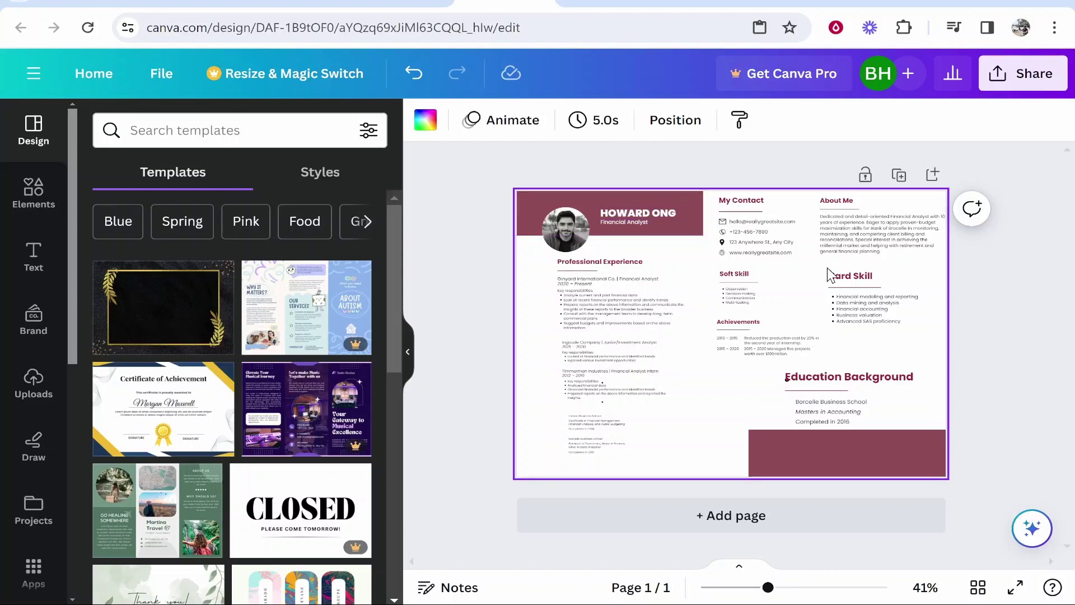
{"action": "left_click", "coordinate": [712, 2]}
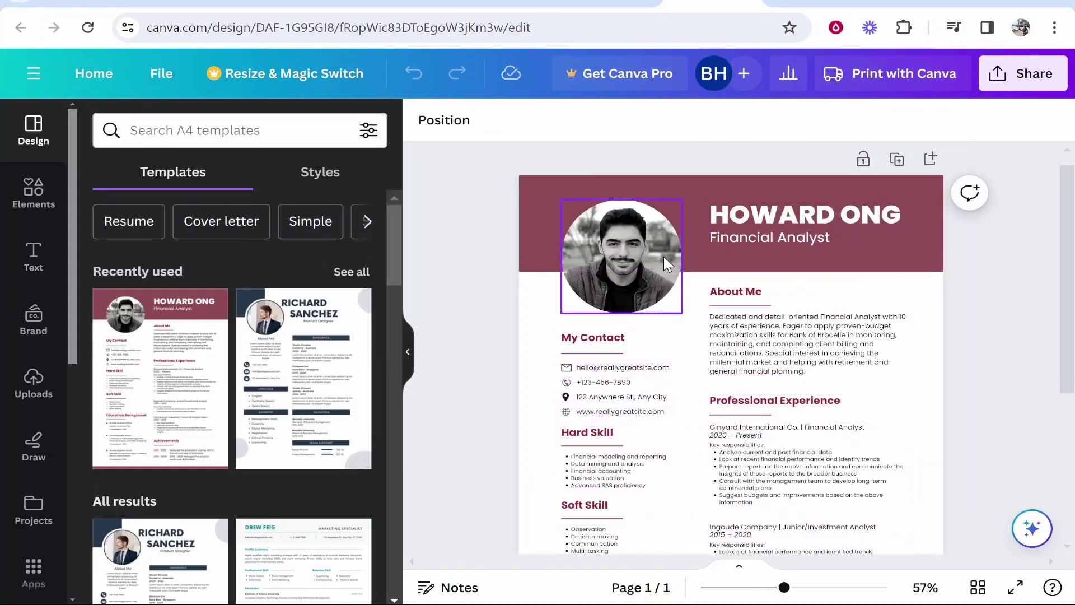
{"action": "left_click", "coordinate": [504, 2]}
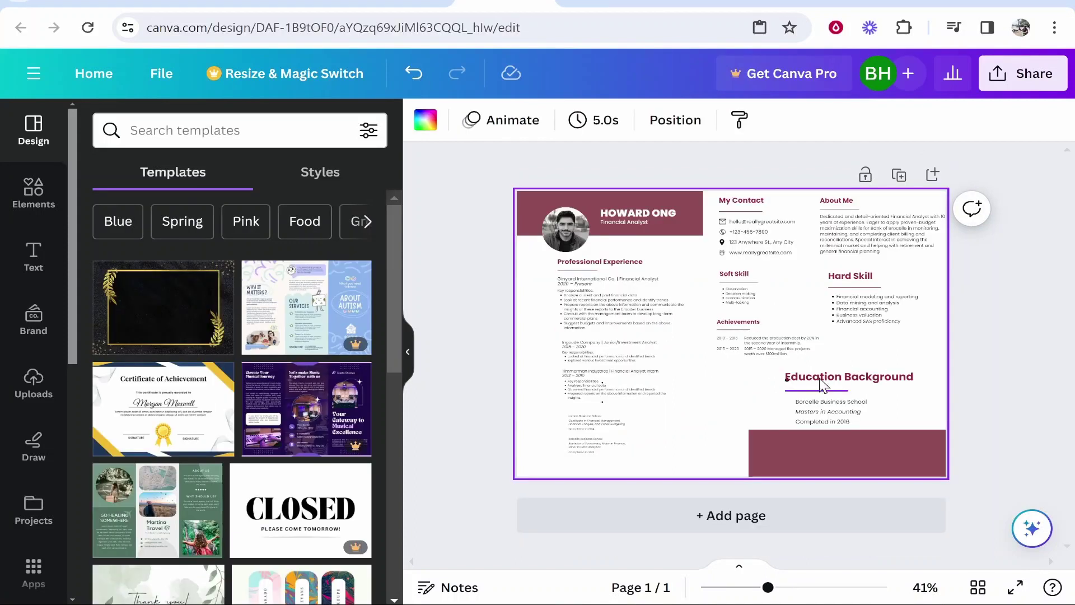
- Start editing the experience responsibilities lists and the 2015 – 2020 date line
{"action": "double_click", "coordinate": [656, 313]}
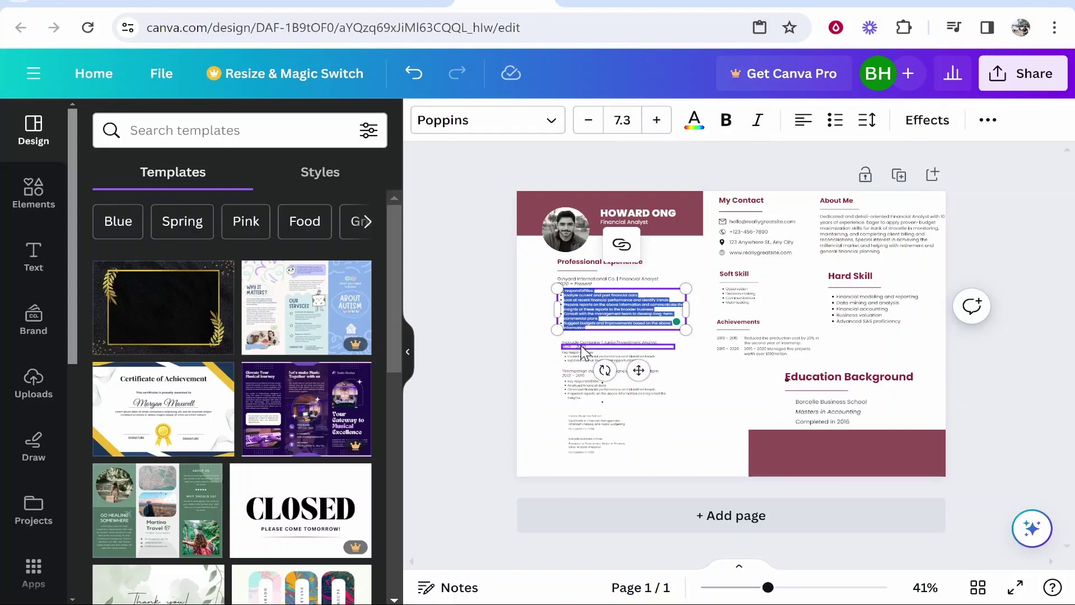
{"action": "double_click", "coordinate": [581, 345]}
{"action": "left_click", "coordinate": [585, 304]}
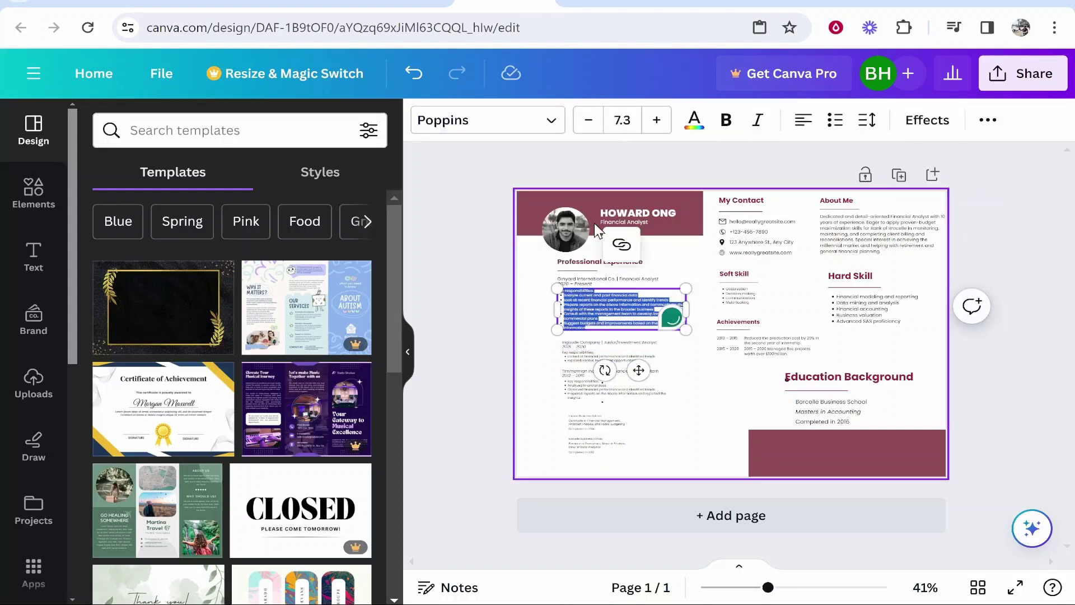
{"action": "double_click", "coordinate": [573, 352]}
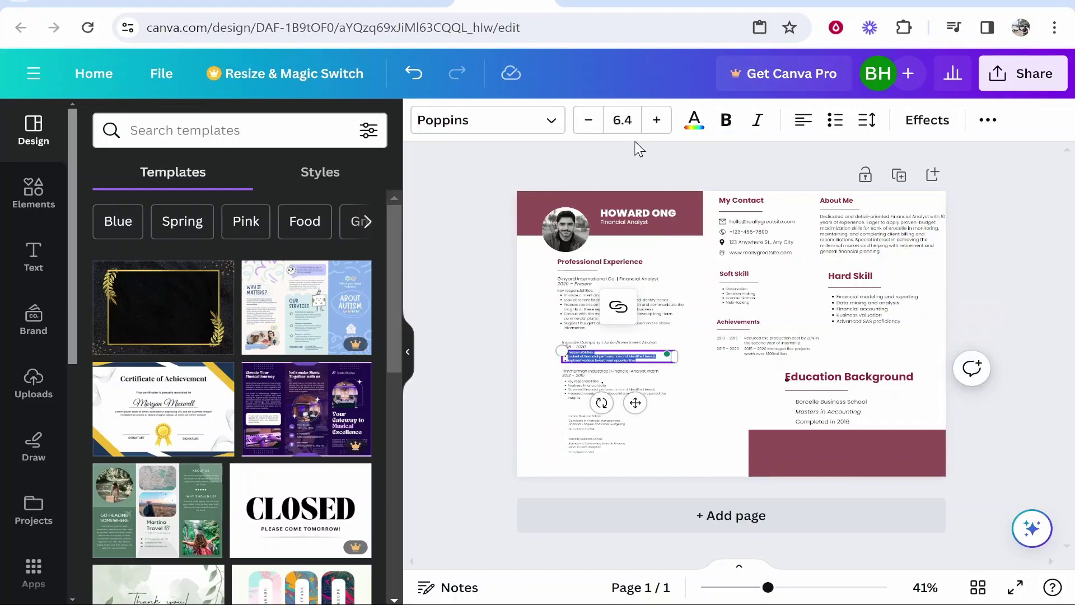